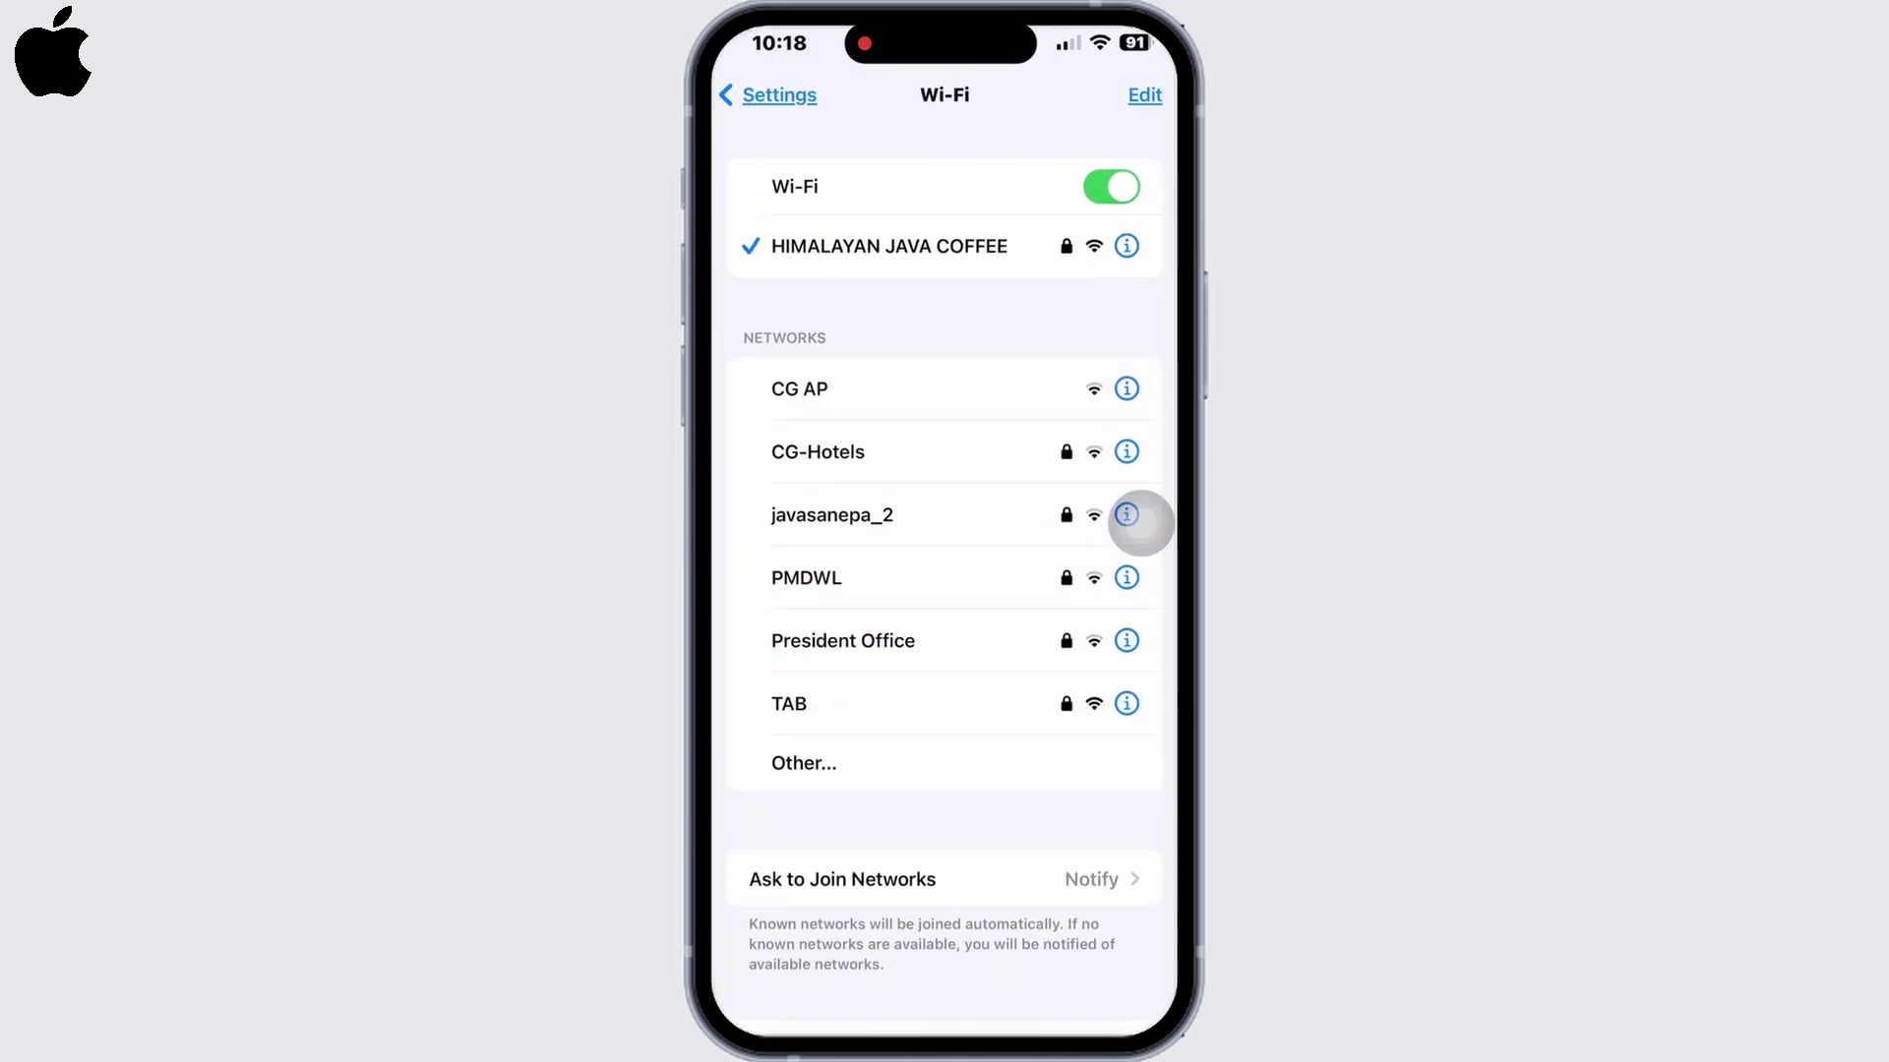
{"action": "scroll", "coordinate": [944, 591], "scroll_direction": "down", "scroll_amount": 1}
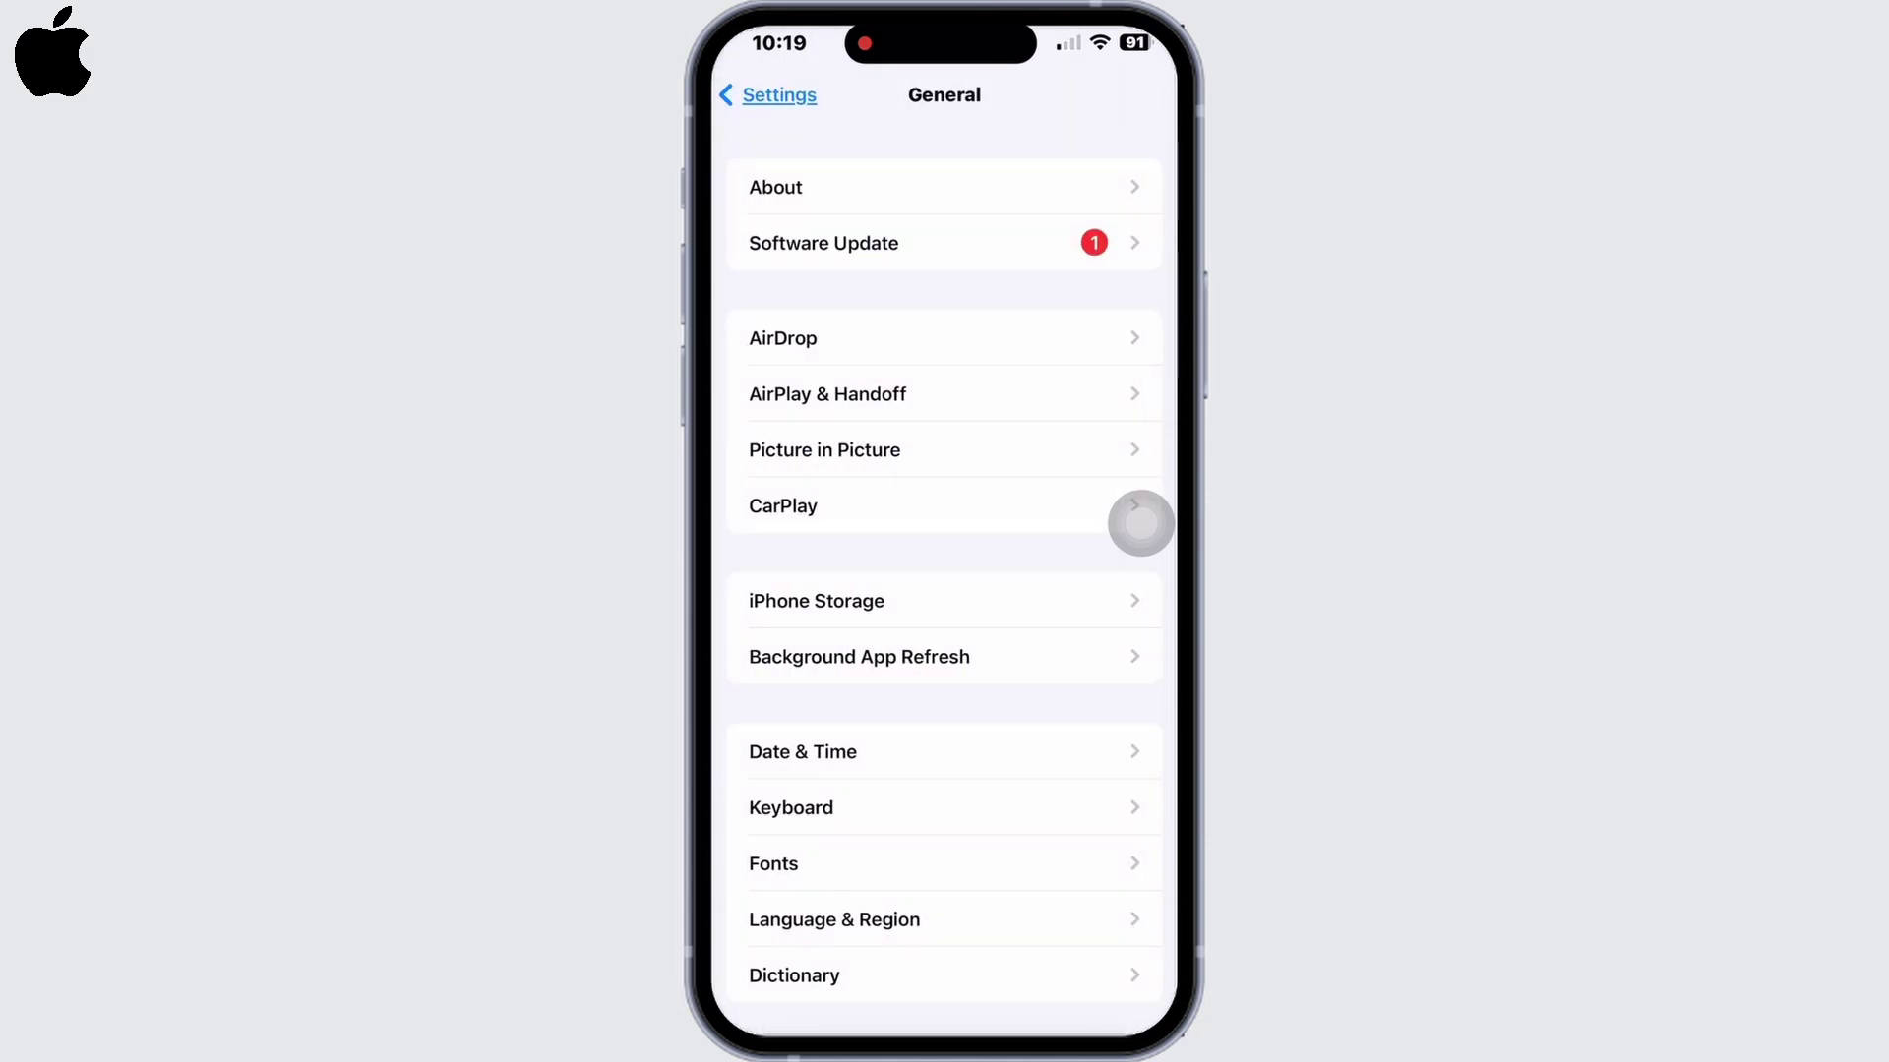
{"action": "scroll", "coordinate": [945, 590], "scroll_direction": "down", "scroll_amount": 5}
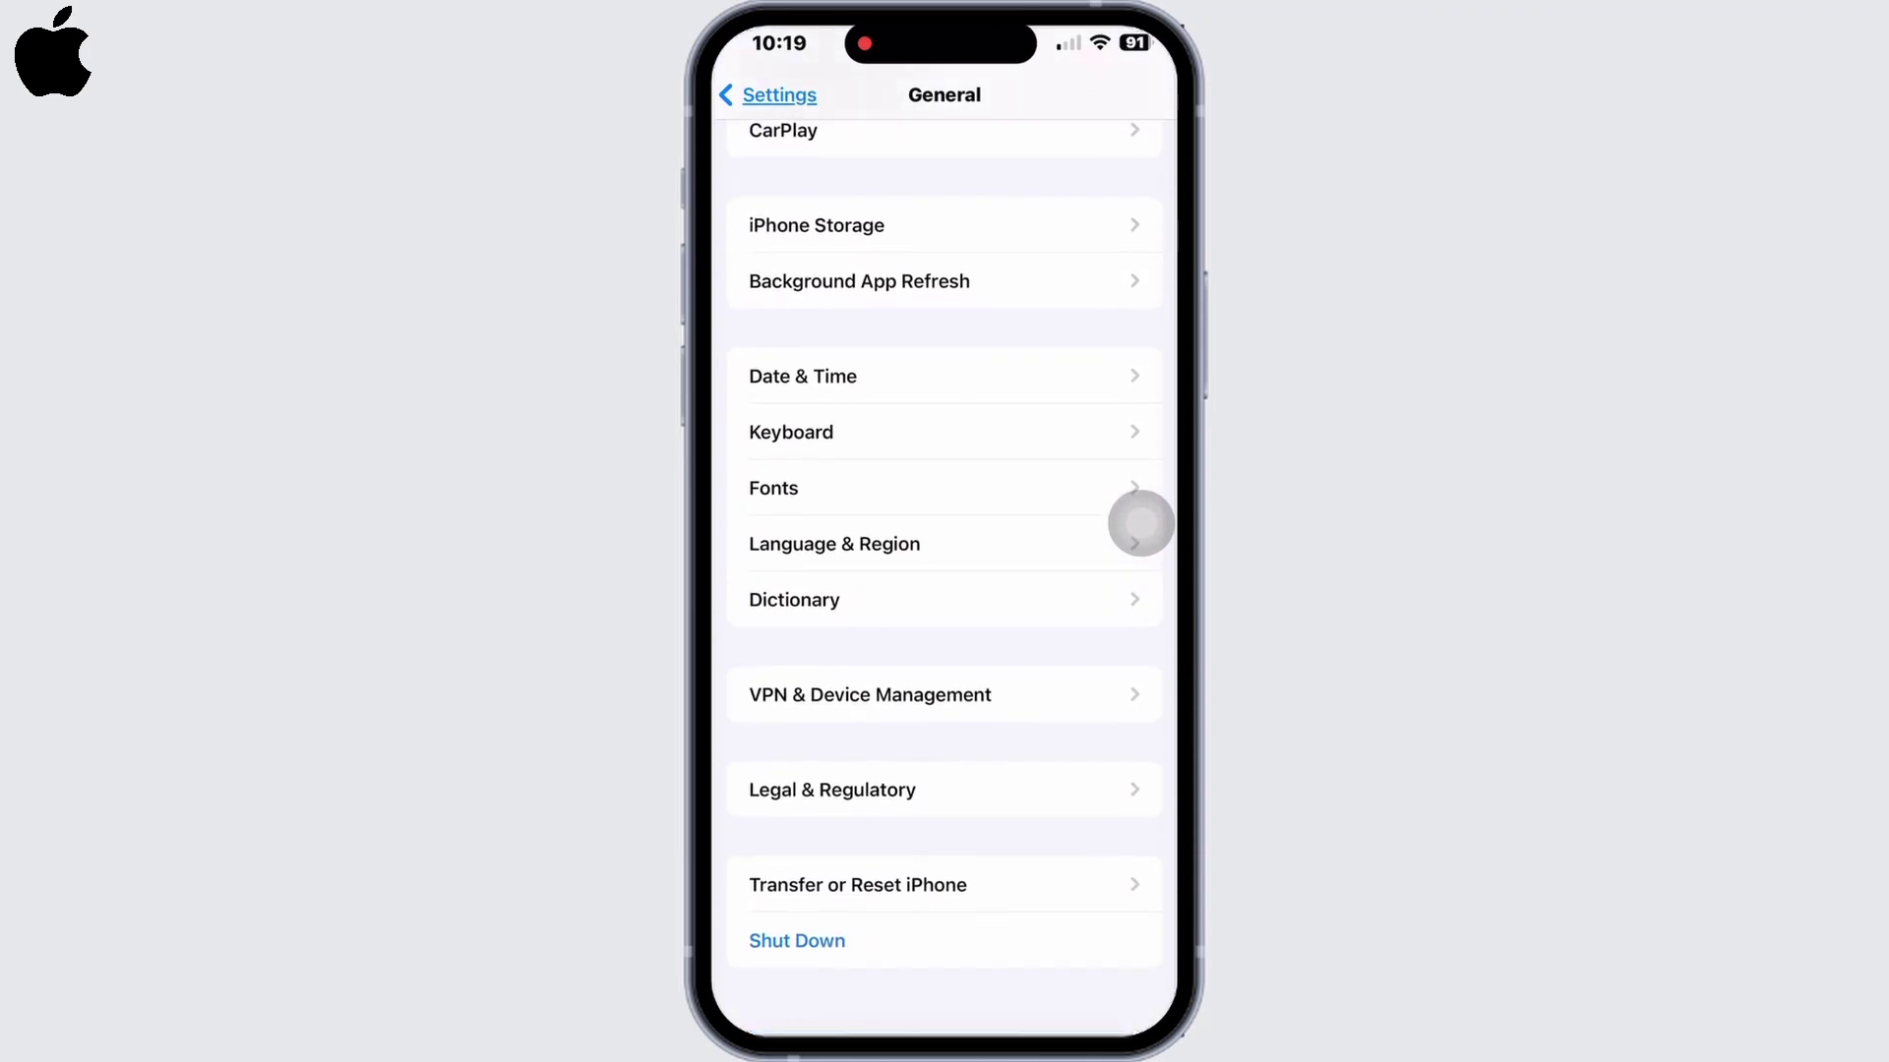
Go to Transfer or Reset iPhone and bring up the reset choices for network settings.
{"action": "left_click", "coordinate": [856, 888]}
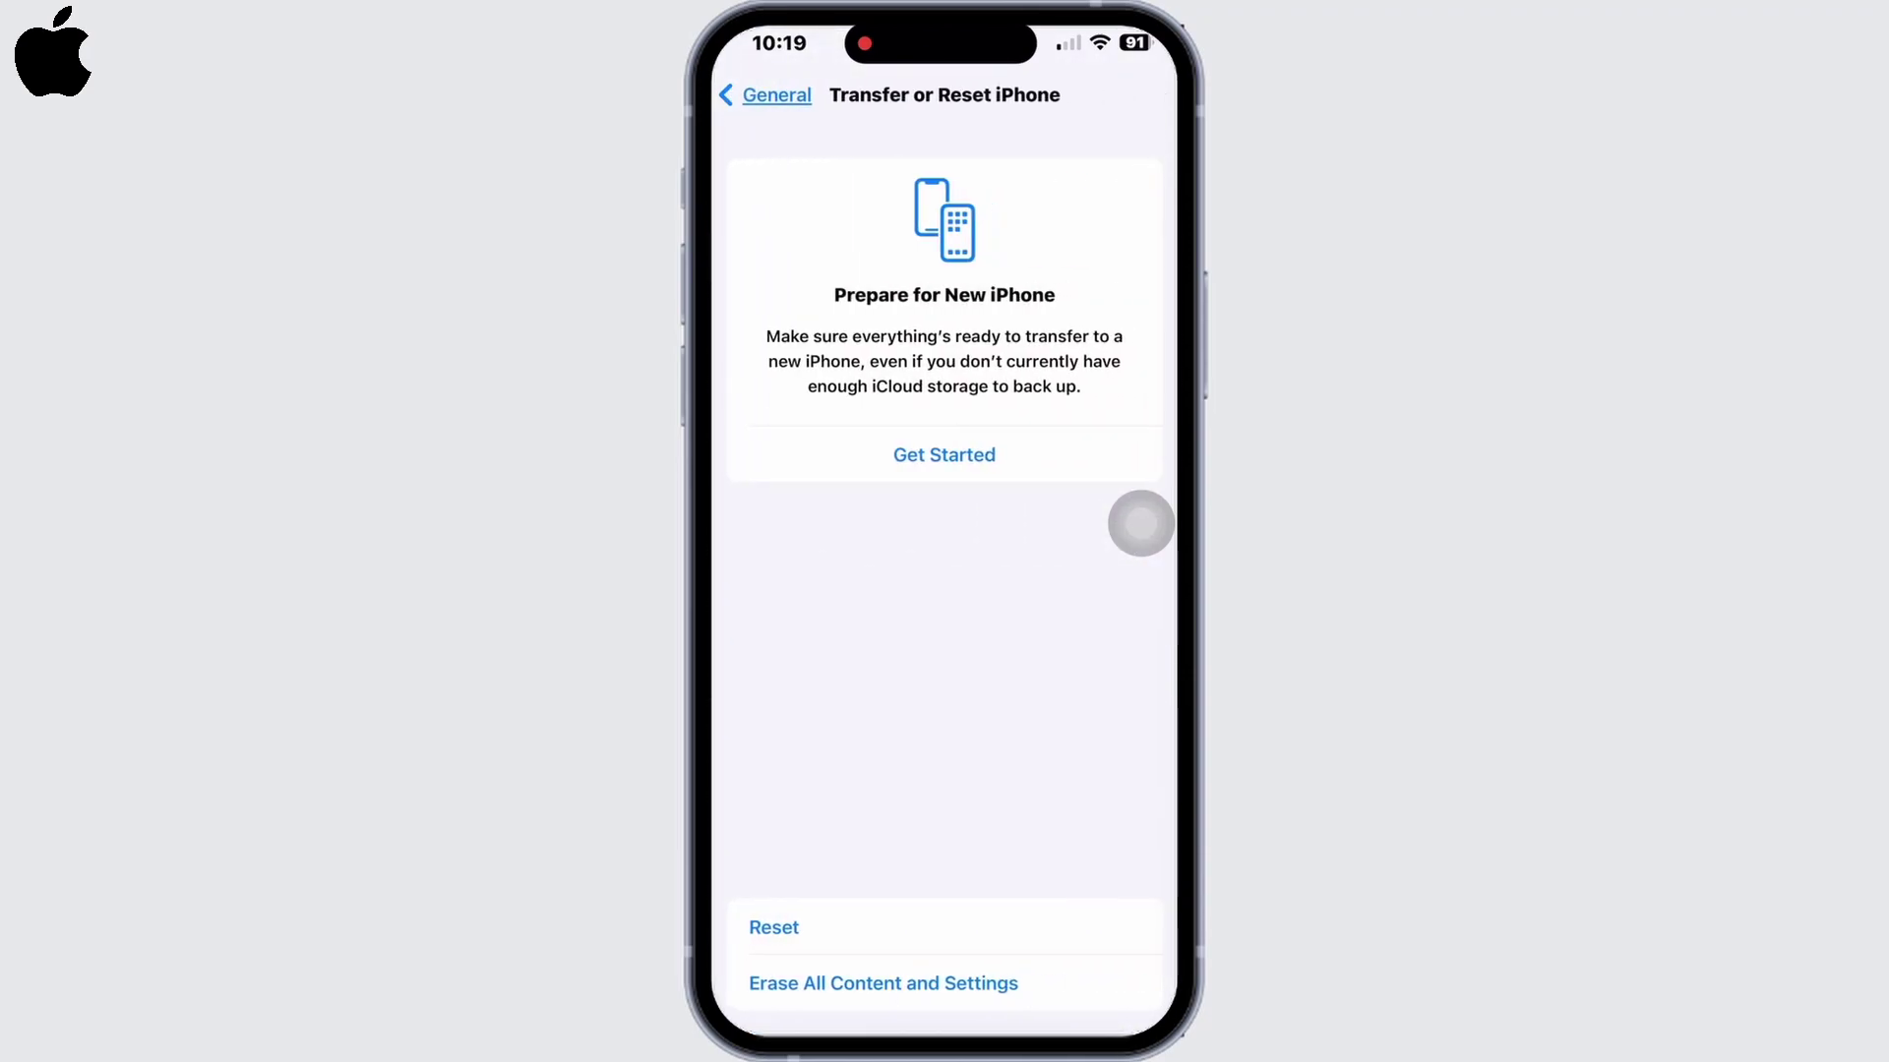
{"action": "left_click", "coordinate": [773, 926]}
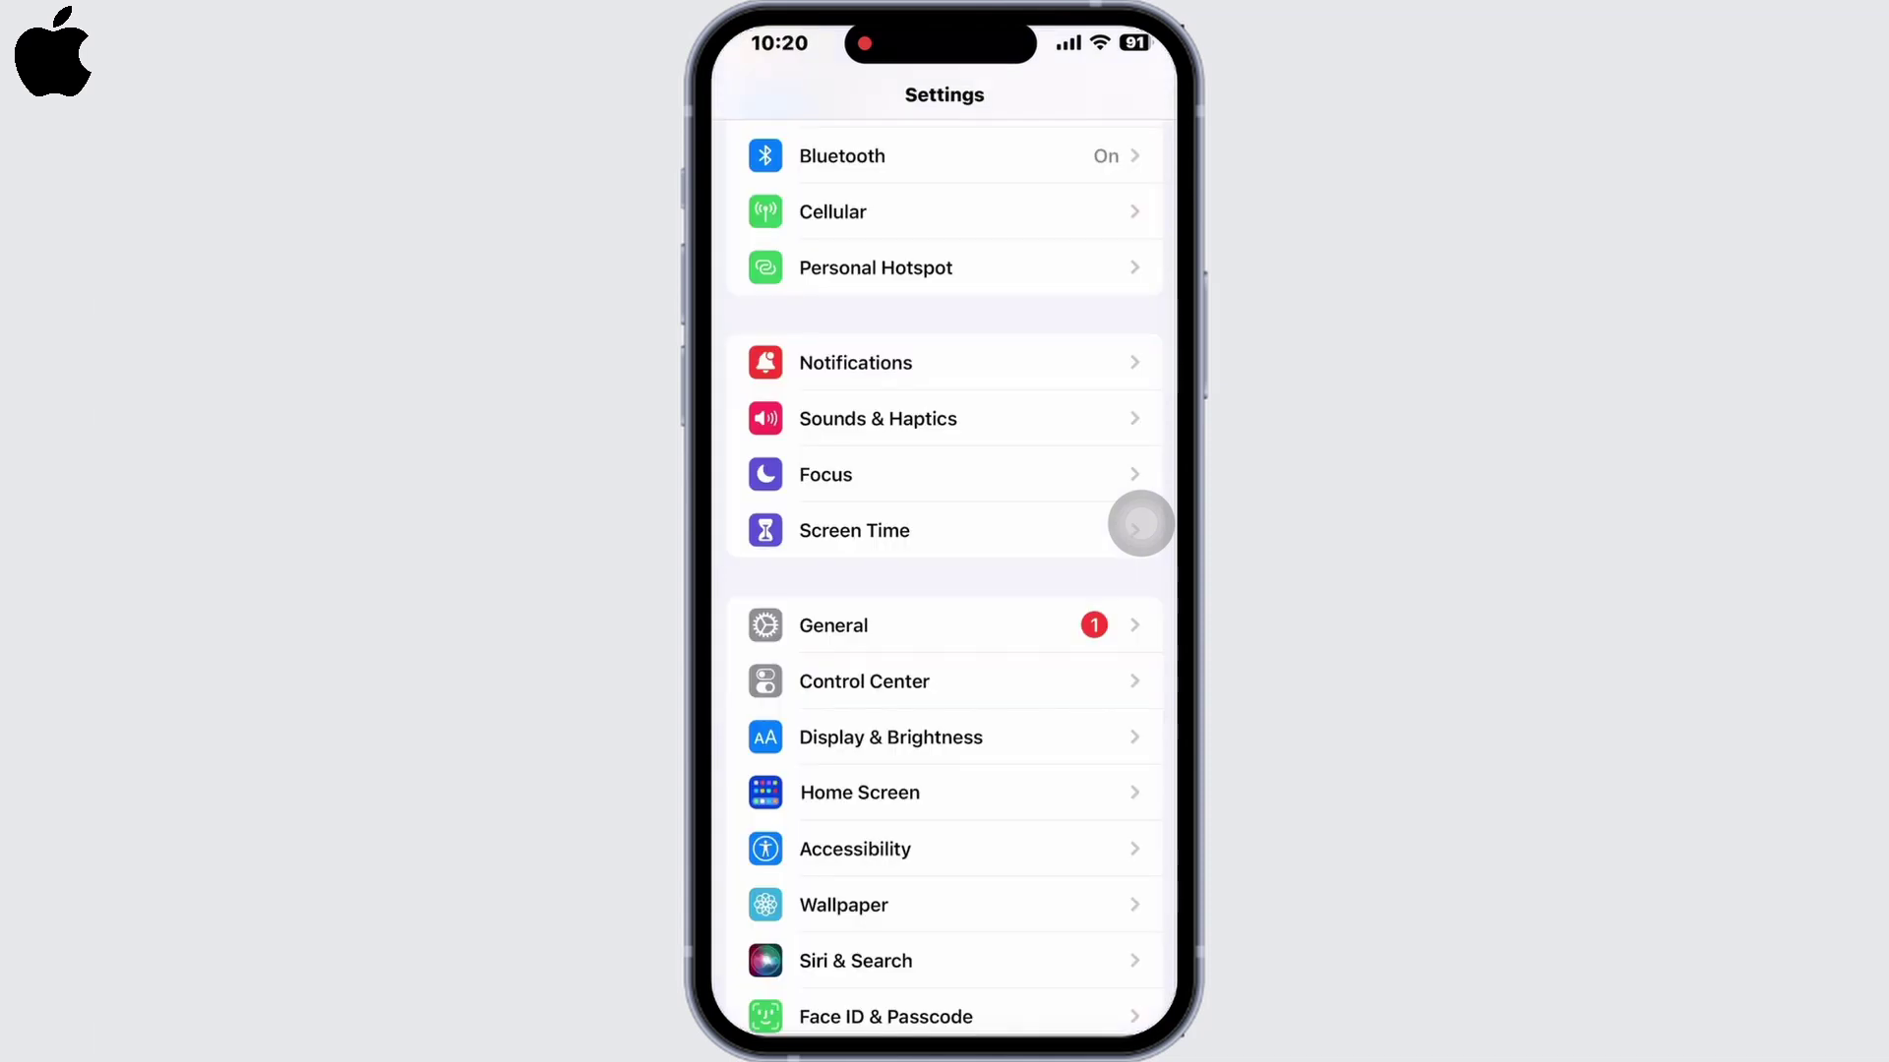
Open Screen Time from the main Settings list to see the 4h 13m daily average.
{"action": "left_click", "coordinate": [1141, 529]}
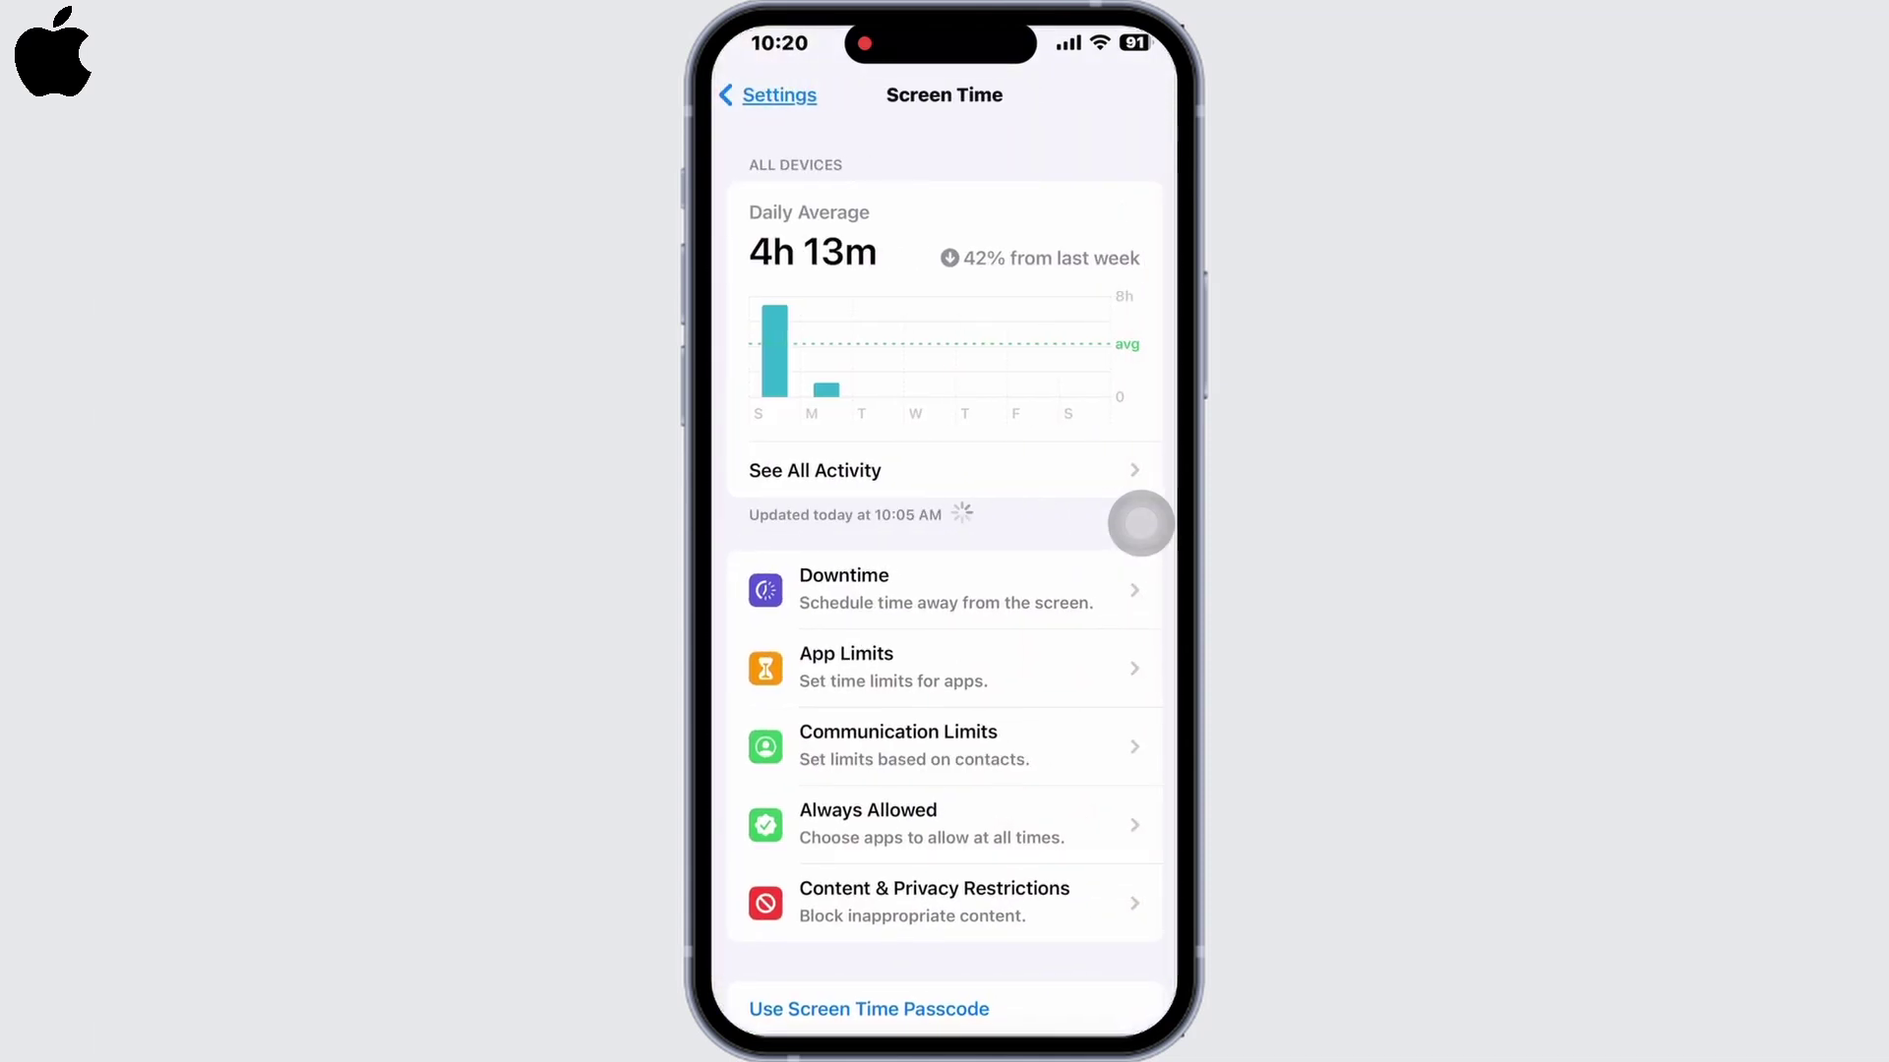